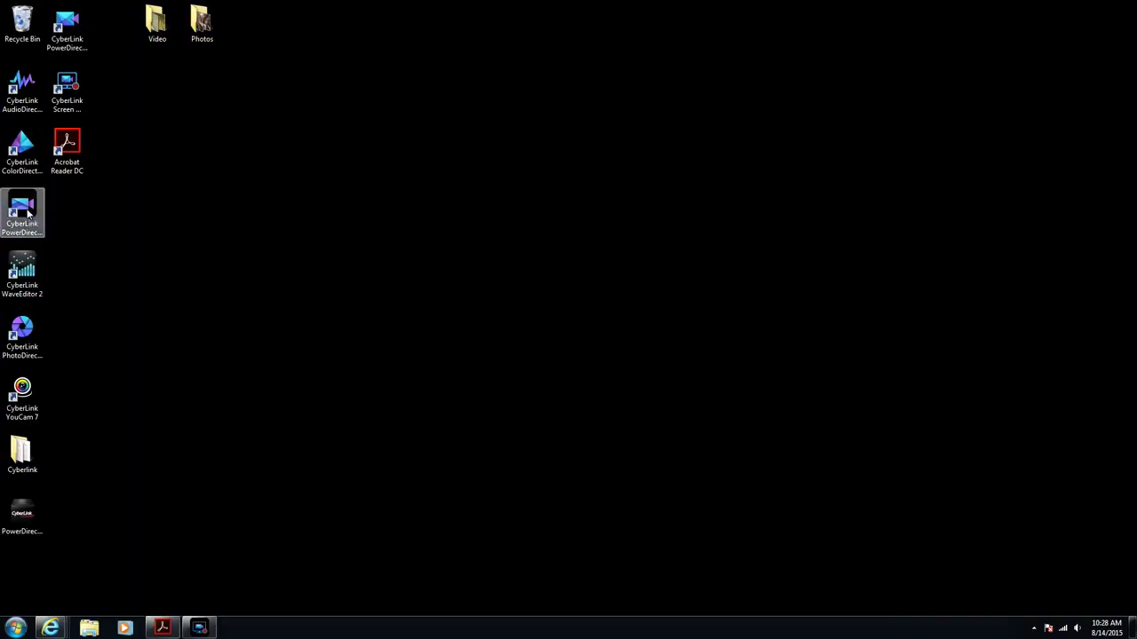
# Launch PowerDirector 14 from its desktop shortcut and choose the Easy Editor mode
pyautogui.doubleClick(67, 27)
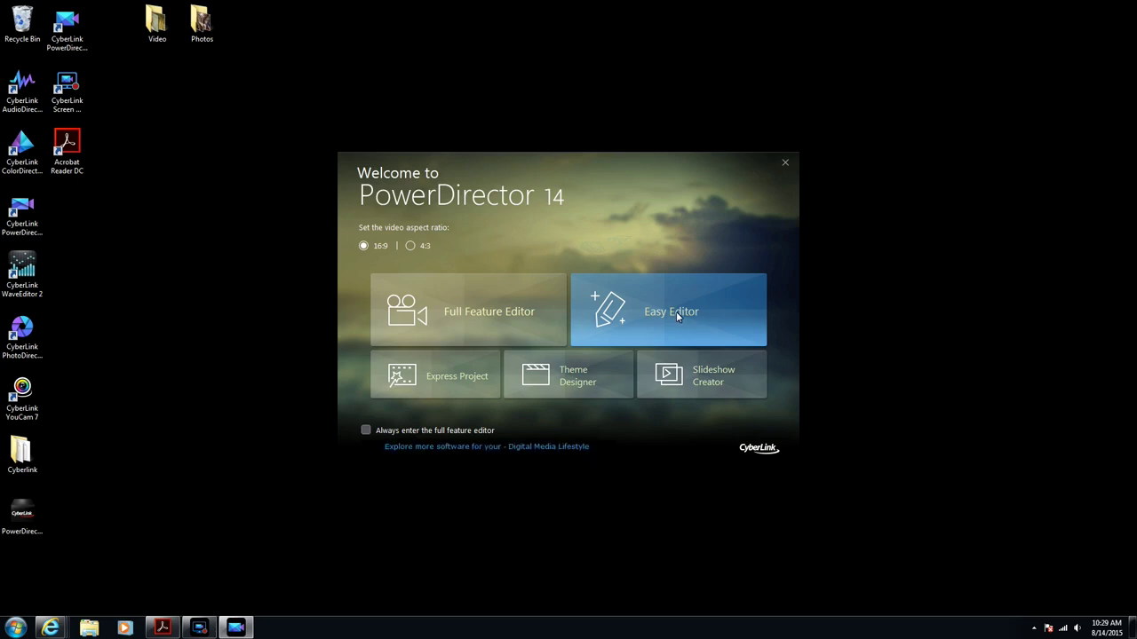
pyautogui.click(675, 315)
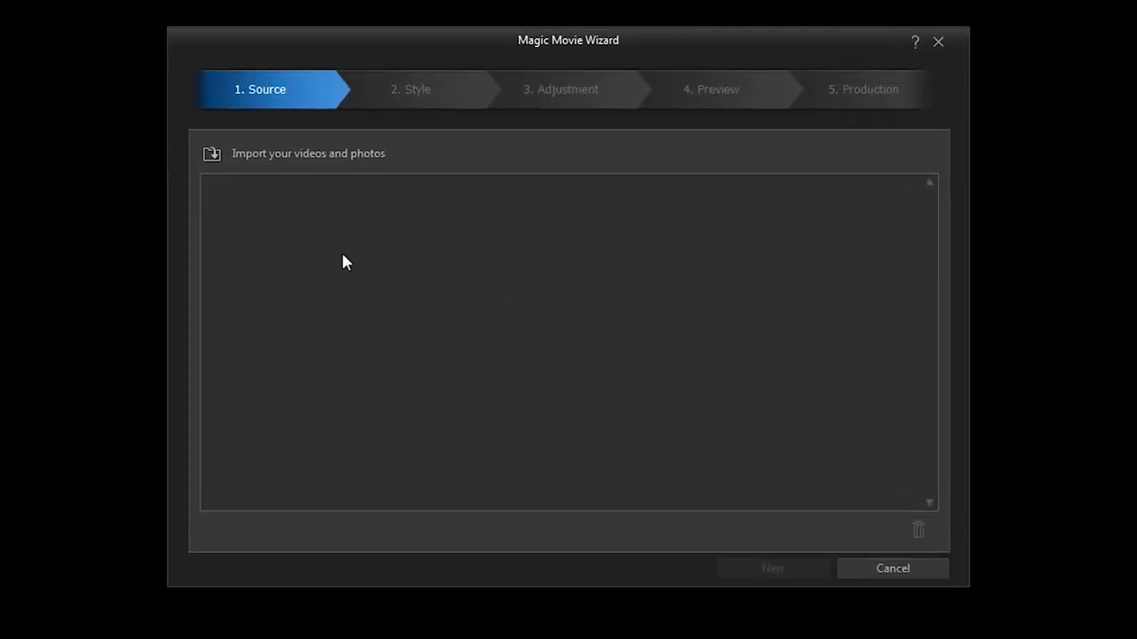
# Import 0183_cityscape, 0189_citypeoplebridgeclose and 0193_cityscapefog into the Magic Movie Wizard and continue
pyautogui.click(212, 158)
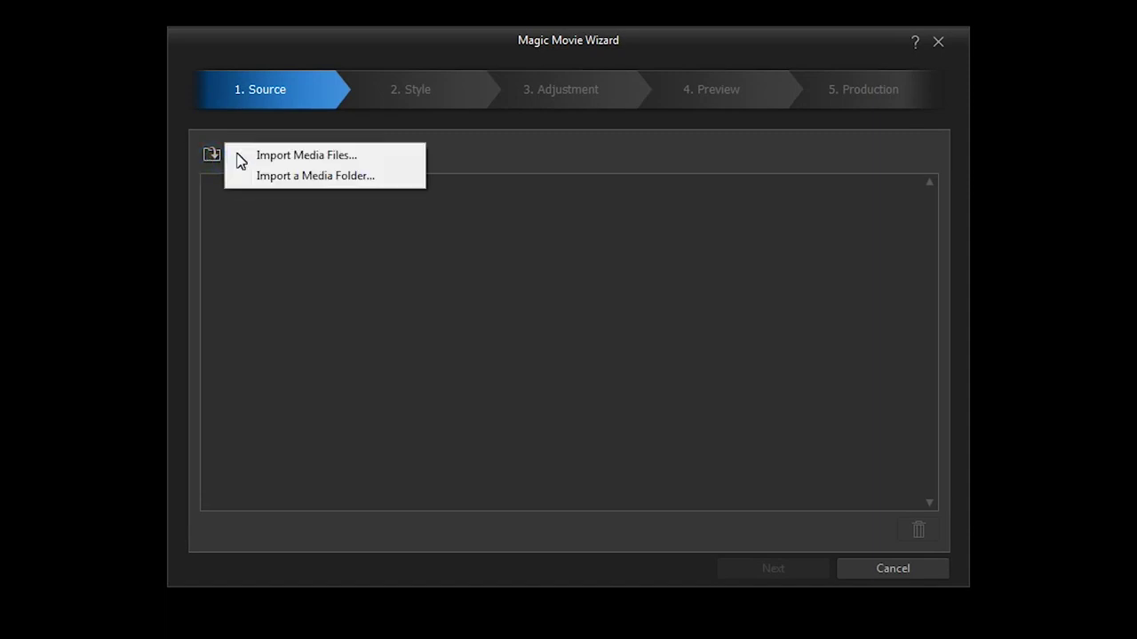
pyautogui.click(286, 157)
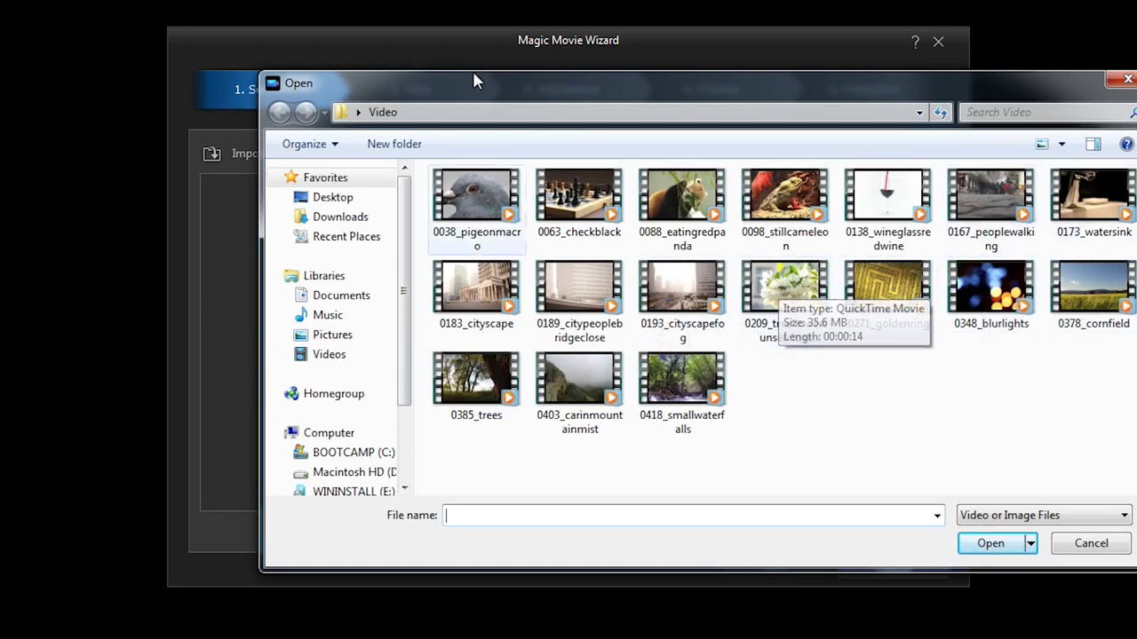
pyautogui.moveTo(466, 95); pyautogui.dragTo(345, 233)
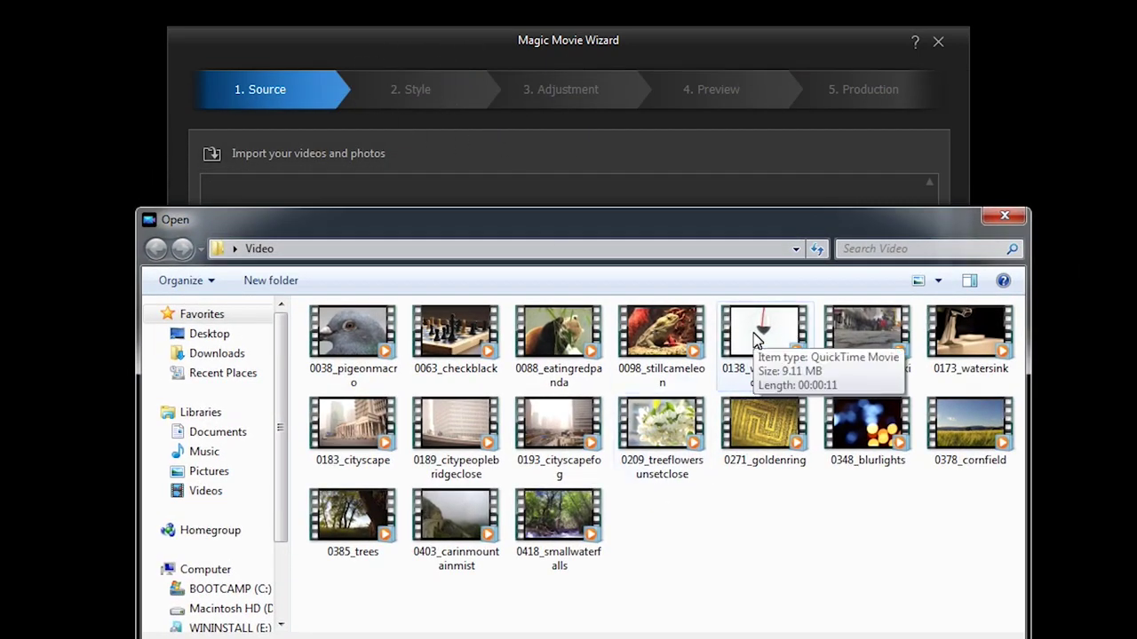
pyautogui.click(566, 435)
pyautogui.keyDown('ctrl'); pyautogui.click(435, 423); pyautogui.keyUp('ctrl')
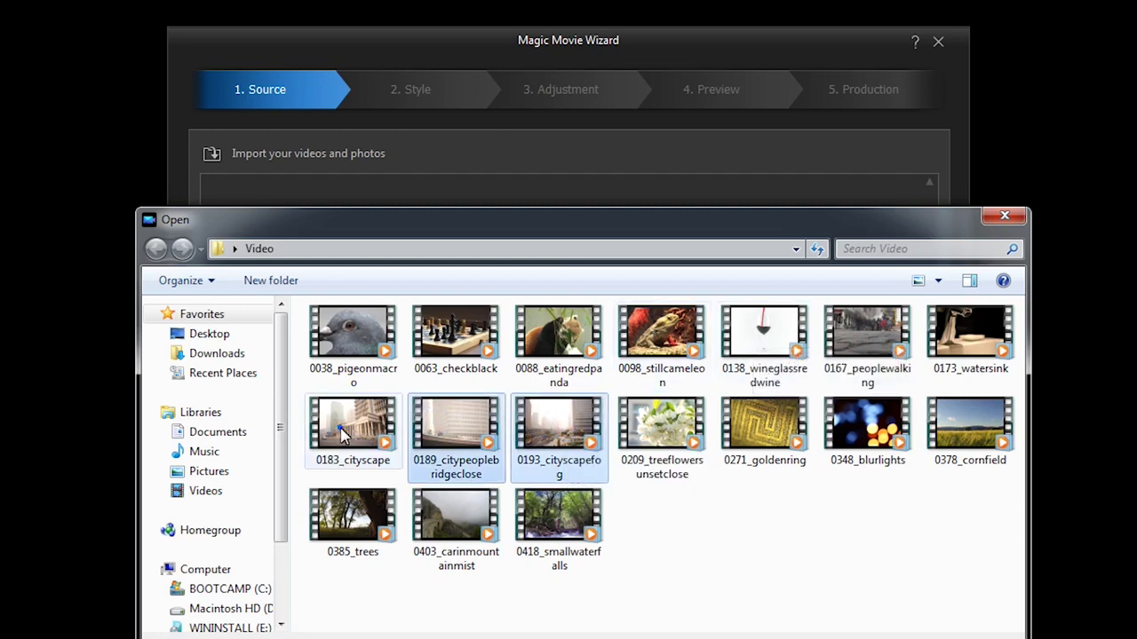
pyautogui.keyDown('ctrl'); pyautogui.click(371, 438); pyautogui.keyUp('ctrl')
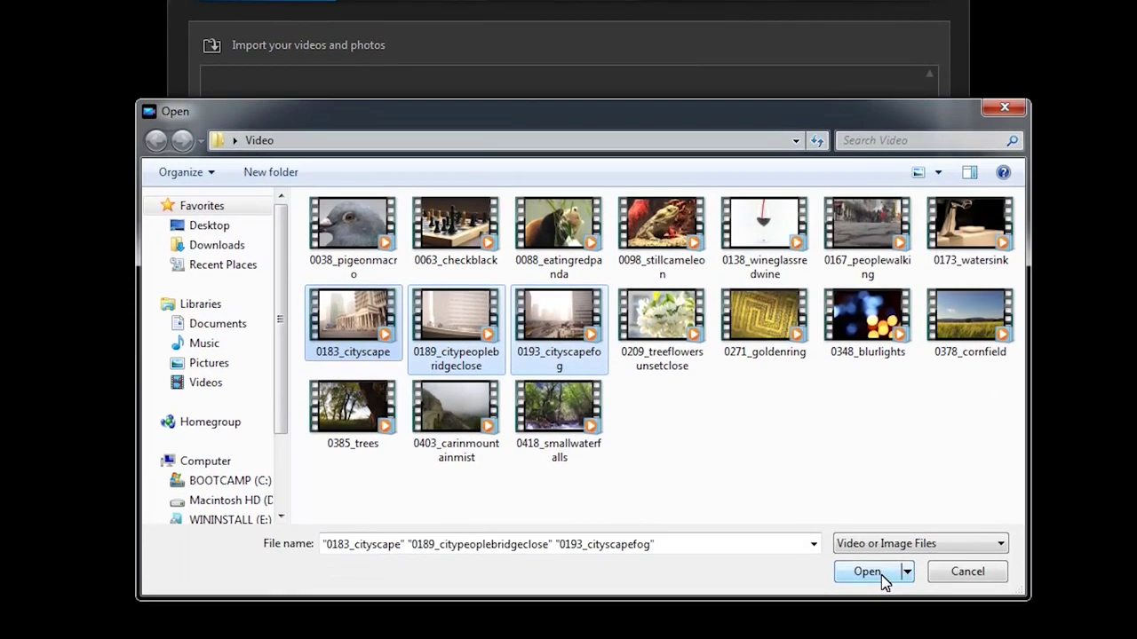
pyautogui.click(879, 612)
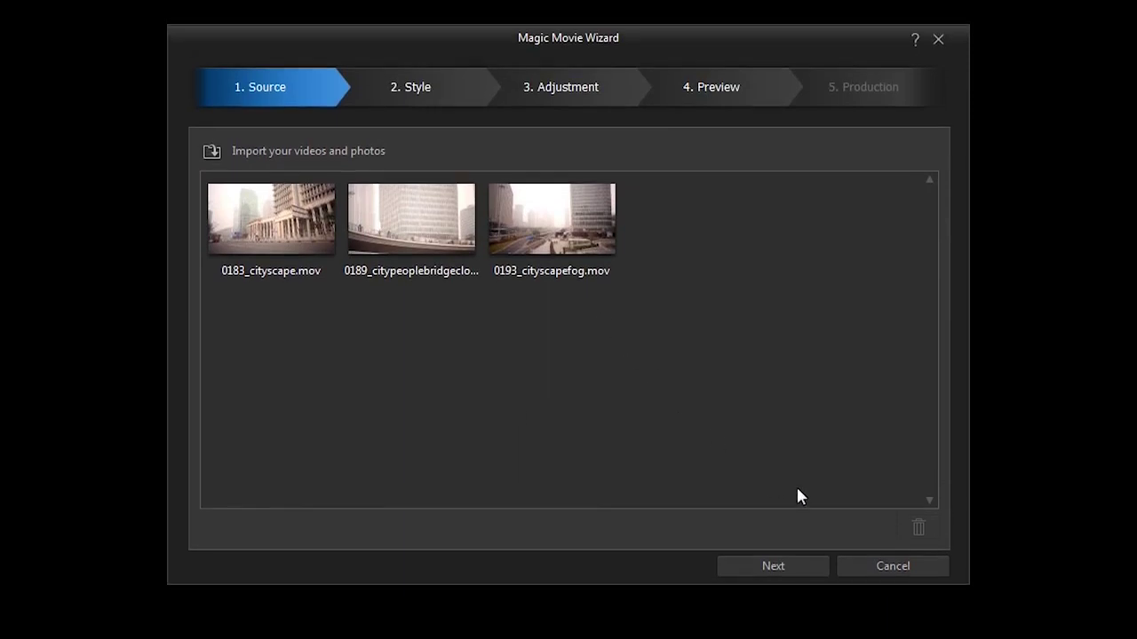
pyautogui.click(769, 569)
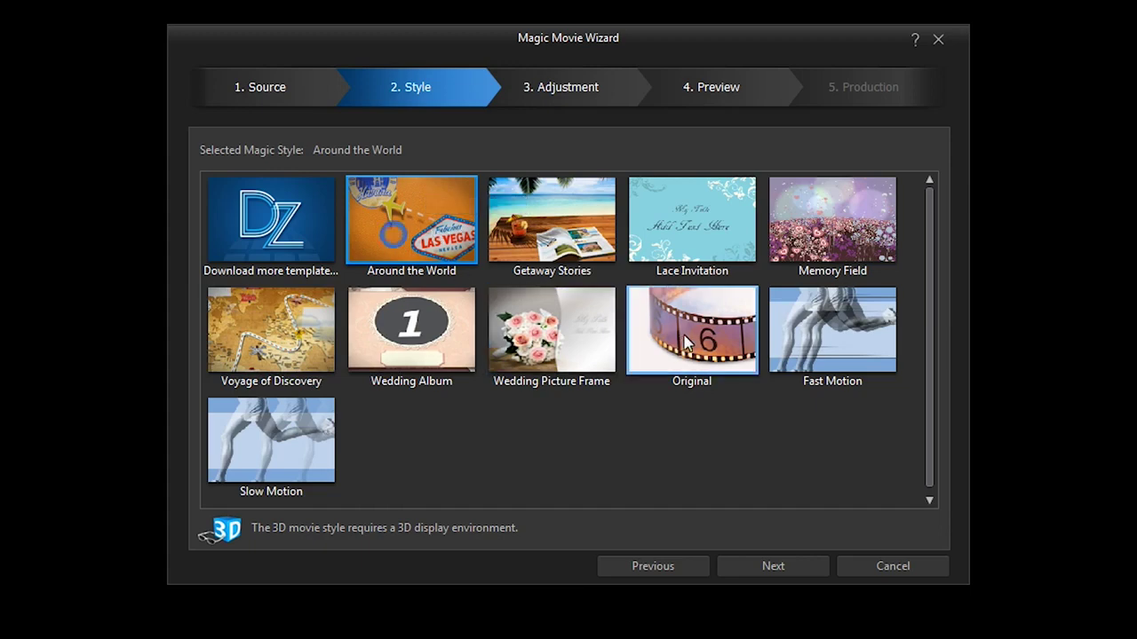
# Keep the Around the World style and advance to the Adjustment step
pyautogui.click(789, 573)
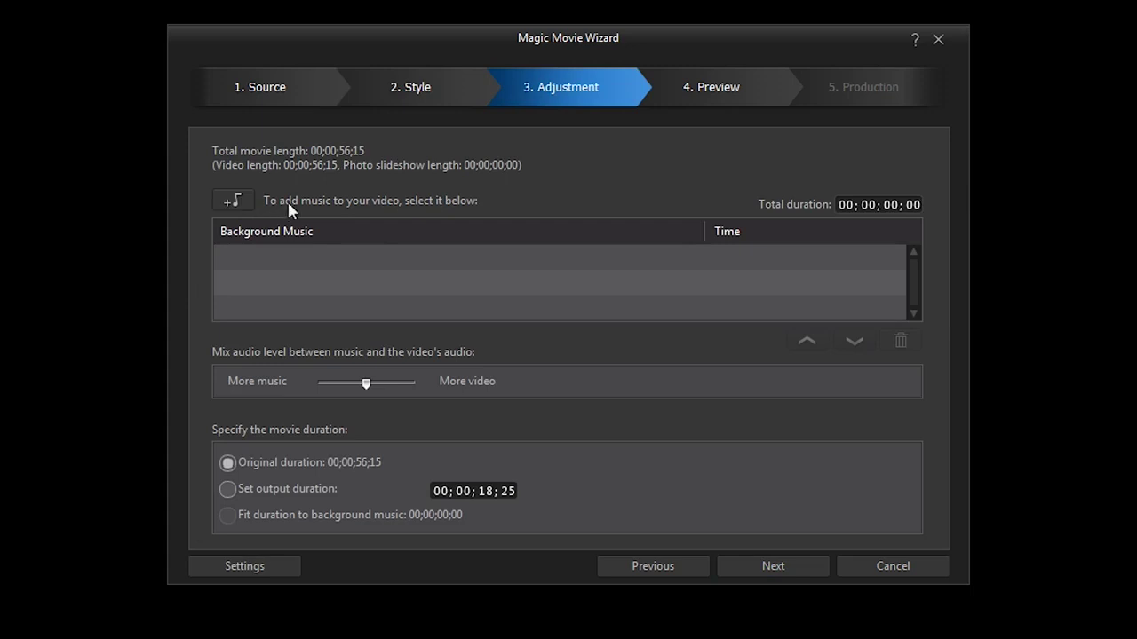
# Add The_Bluest_Star.mp3 from Documents > Music as the background music
pyautogui.click(238, 204)
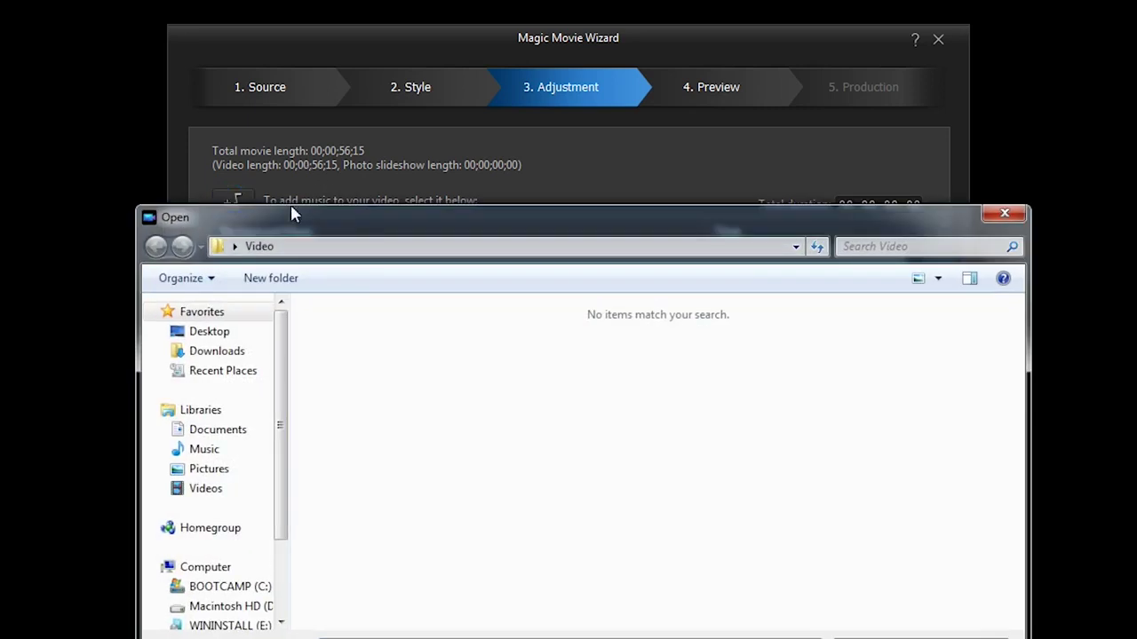
pyautogui.click(218, 433)
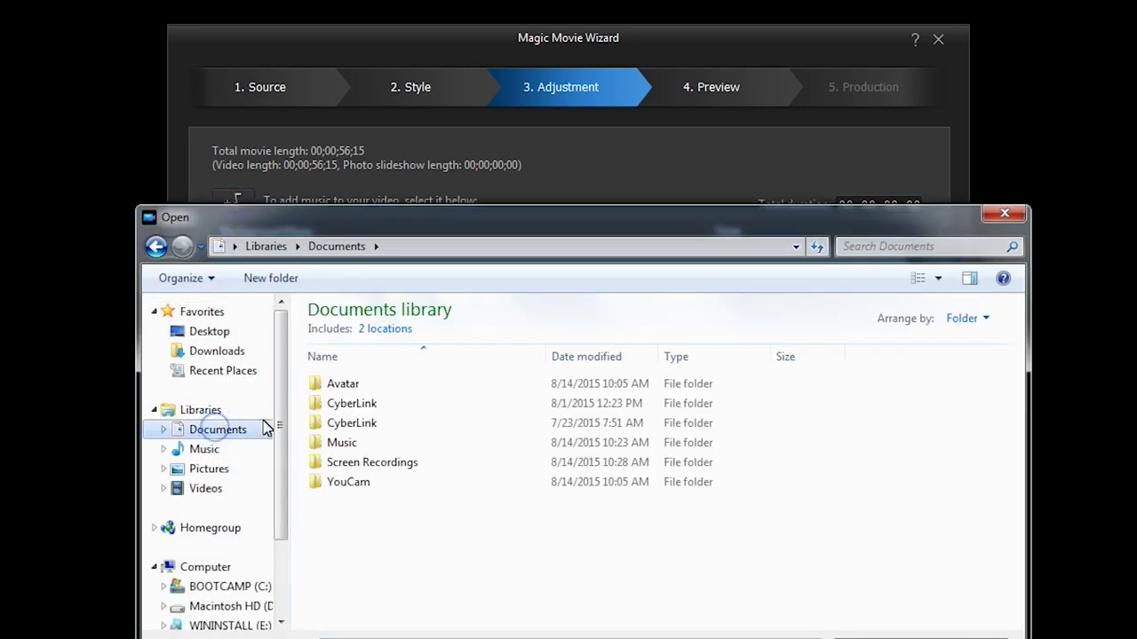
pyautogui.doubleClick(337, 444)
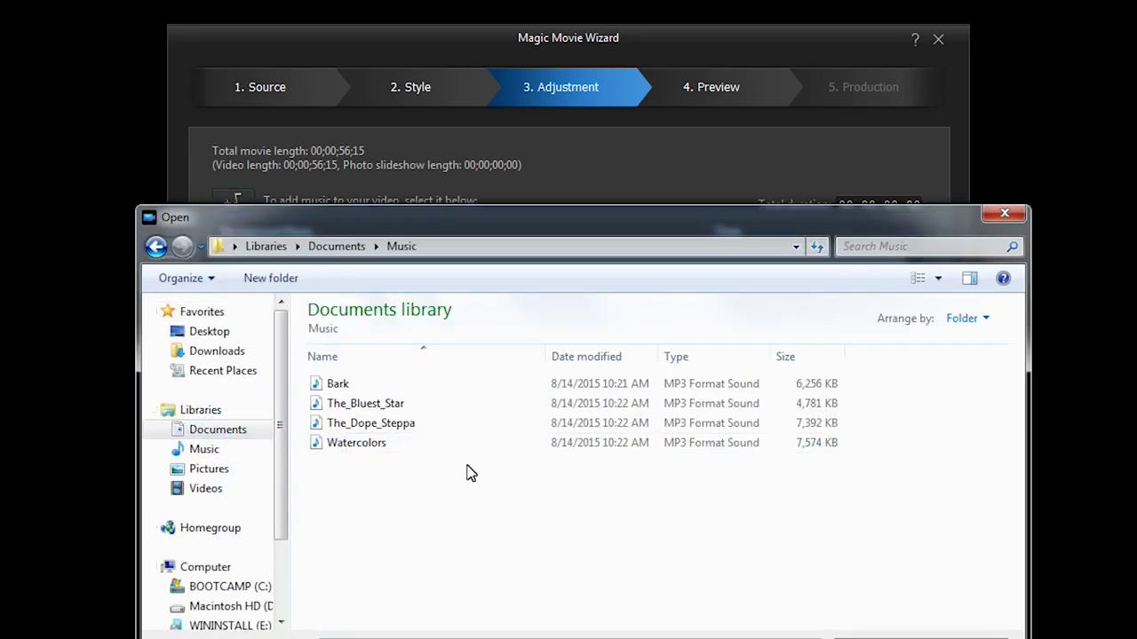
pyautogui.click(367, 406)
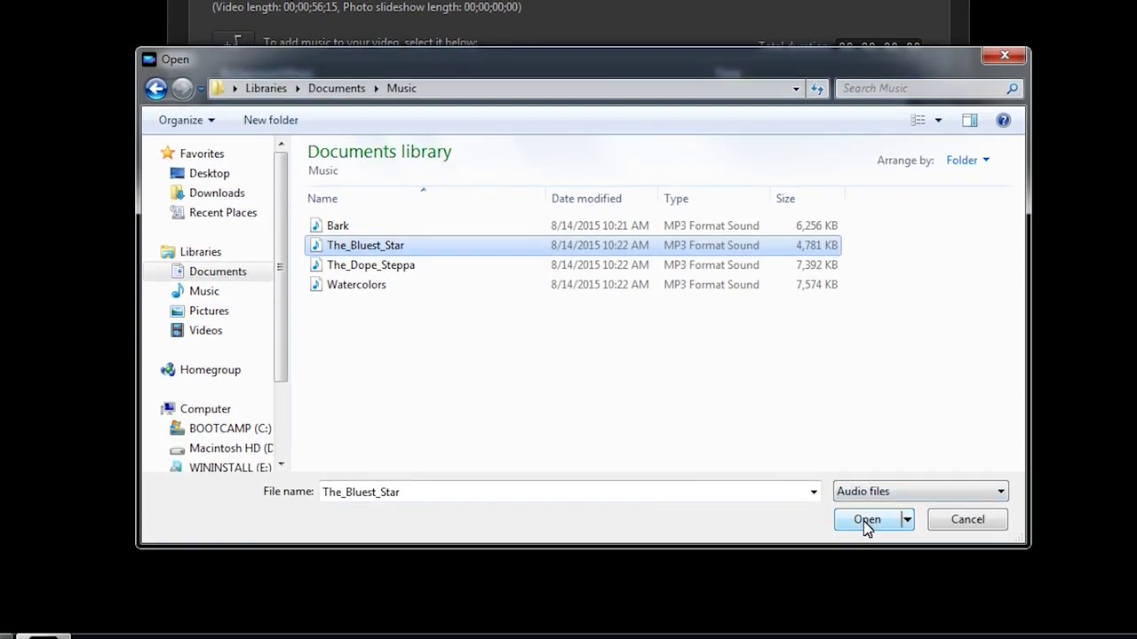
pyautogui.click(866, 521)
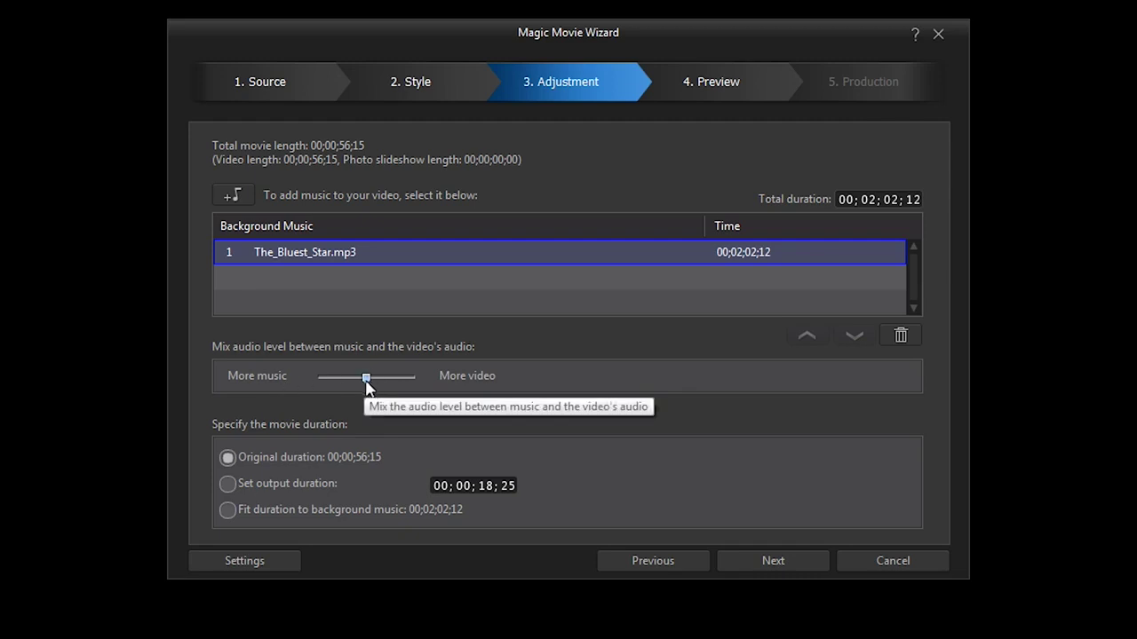
# Slide the audio mix strongly toward More music and keep the original output duration
pyautogui.moveTo(366, 382); pyautogui.dragTo(395, 378)
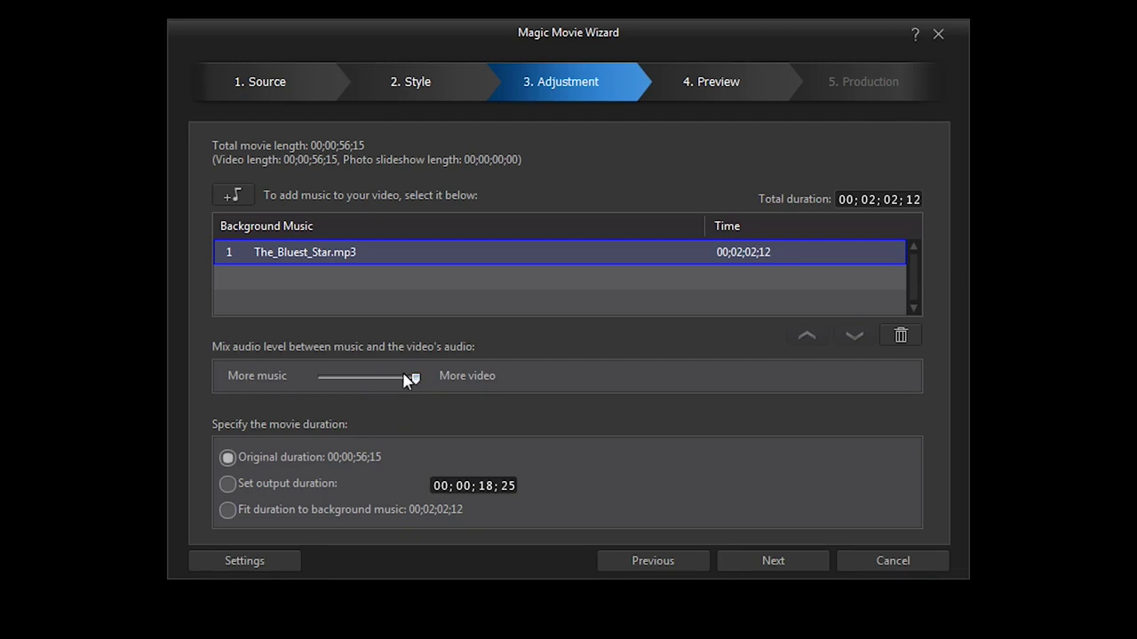
pyautogui.moveTo(413, 380); pyautogui.dragTo(342, 380)
pyautogui.click(228, 485)
pyautogui.moveTo(228, 460); pyautogui.dragTo(588, 445)
pyautogui.click(229, 458)
pyautogui.click(263, 562)
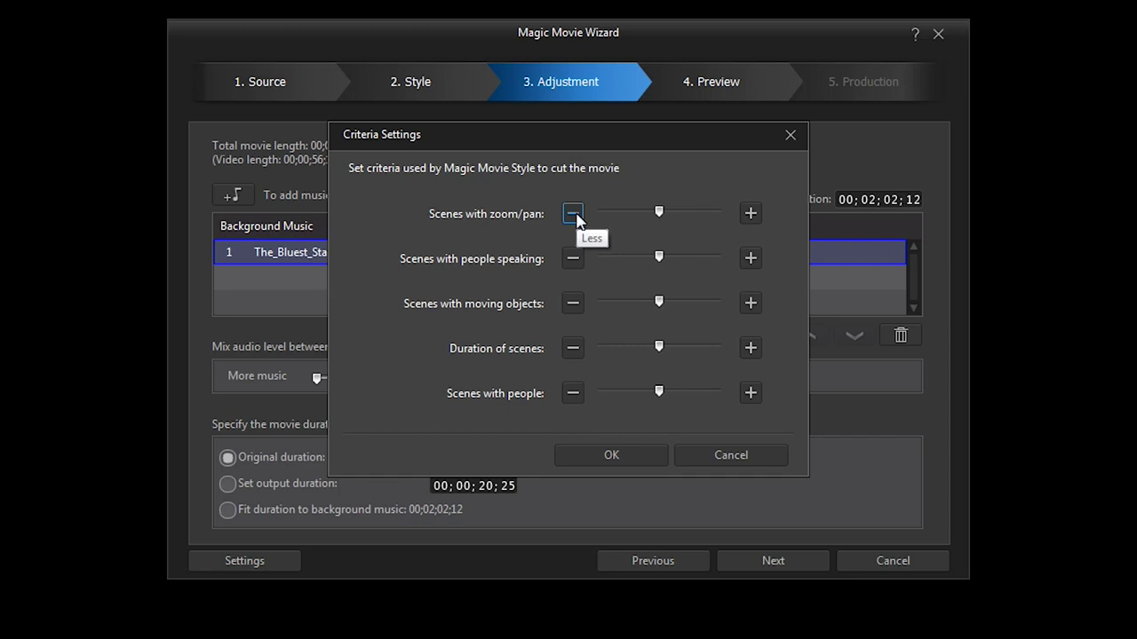
pyautogui.click(751, 214)
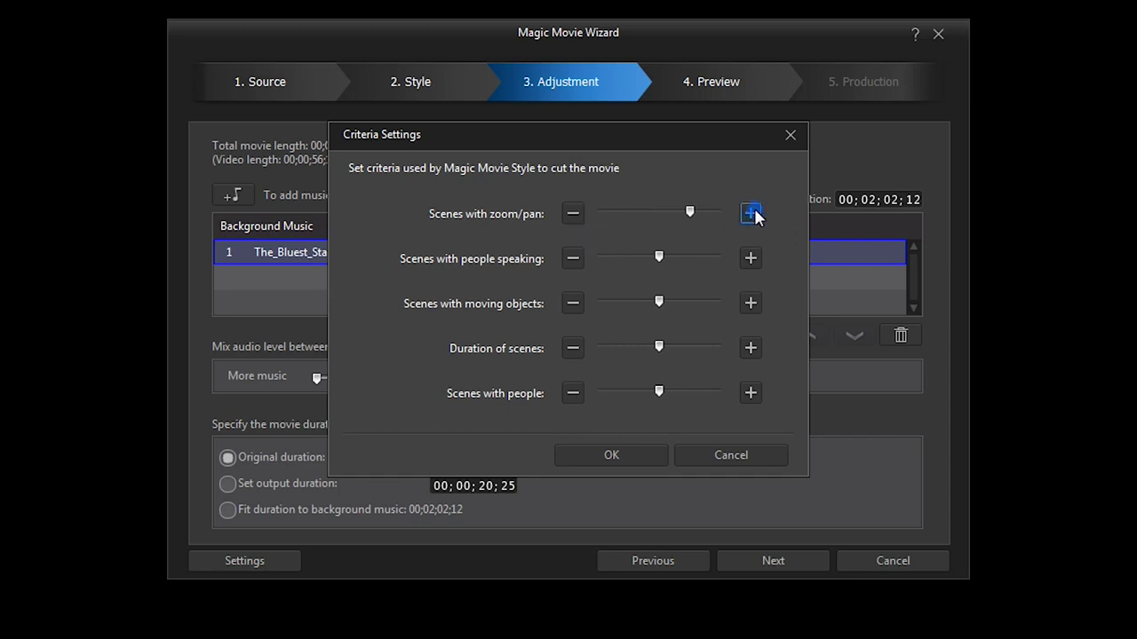
pyautogui.click(751, 214)
pyautogui.click(570, 214)
pyautogui.click(570, 213)
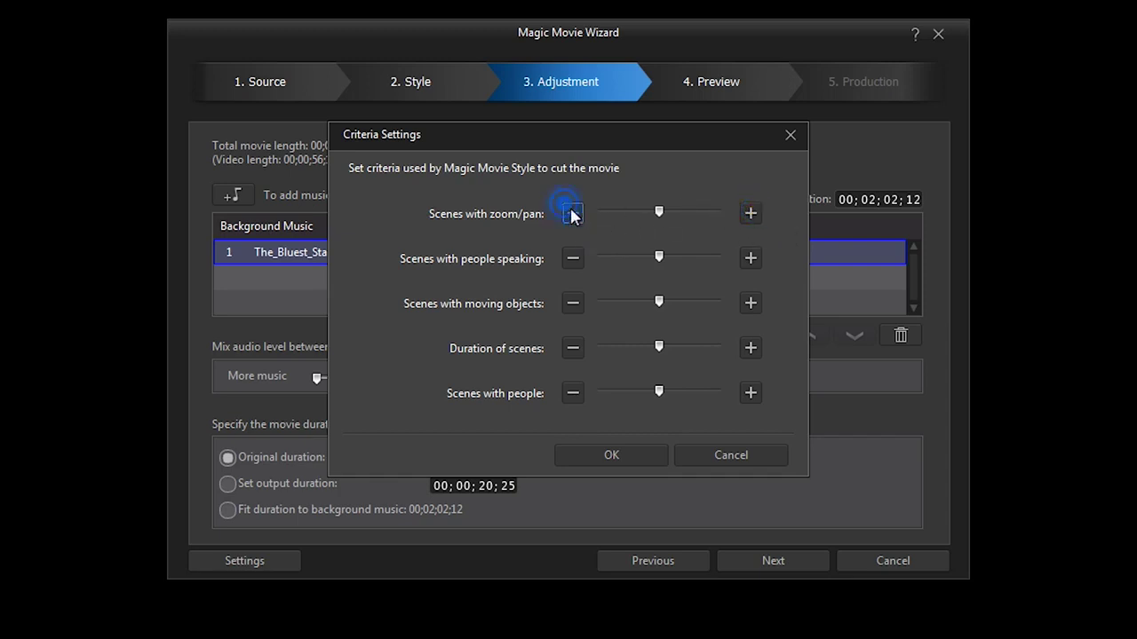
pyautogui.click(751, 302)
pyautogui.click(751, 303)
pyautogui.click(573, 303)
pyautogui.click(572, 303)
# Accept the criteria settings, then play, scrub and stop the montage preview
pyautogui.click(625, 455)
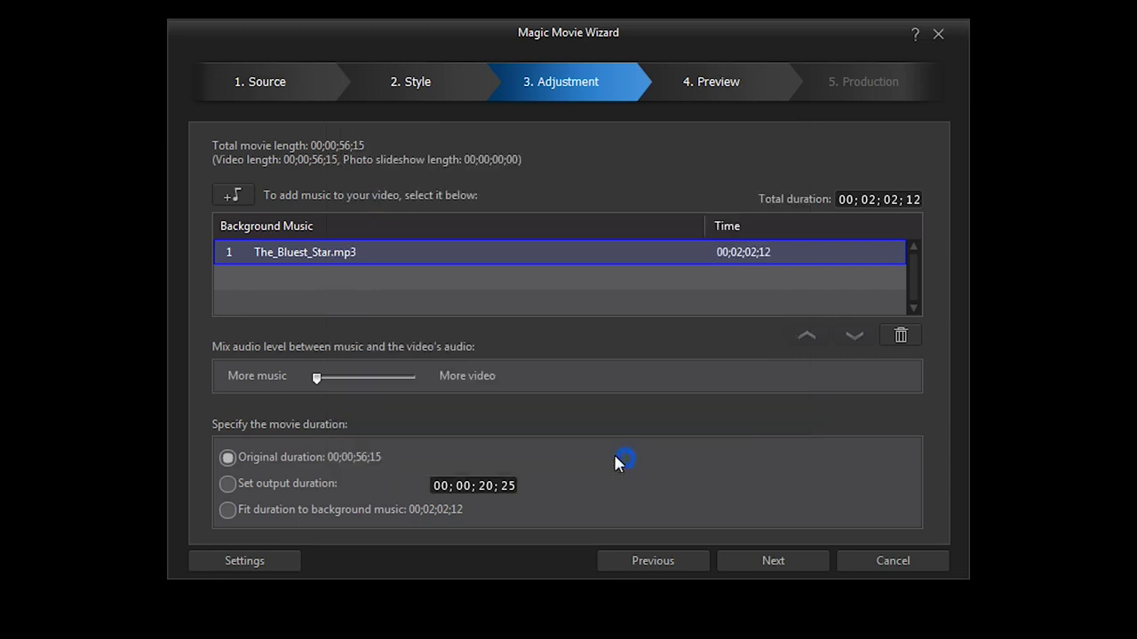
pyautogui.click(789, 563)
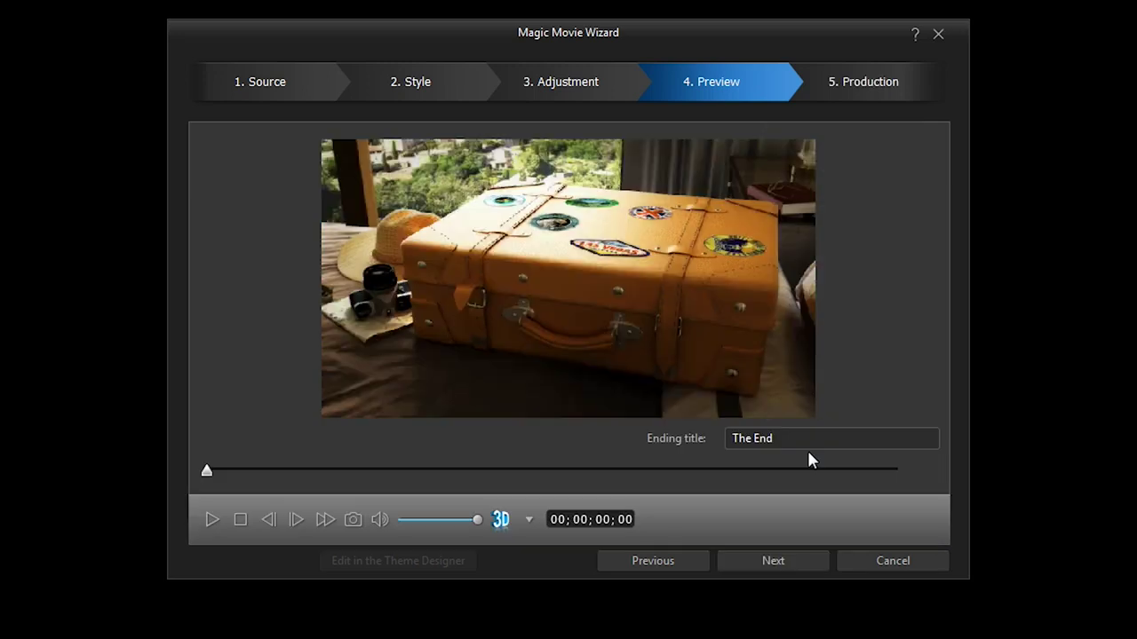
pyautogui.click(211, 520)
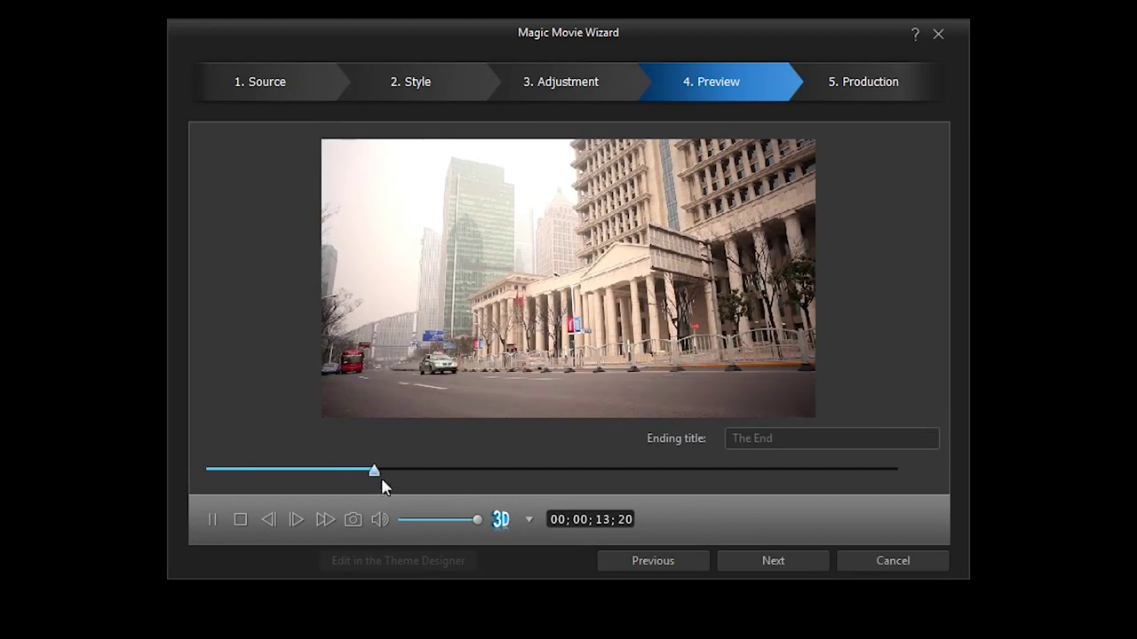
pyautogui.moveTo(393, 471); pyautogui.dragTo(491, 480)
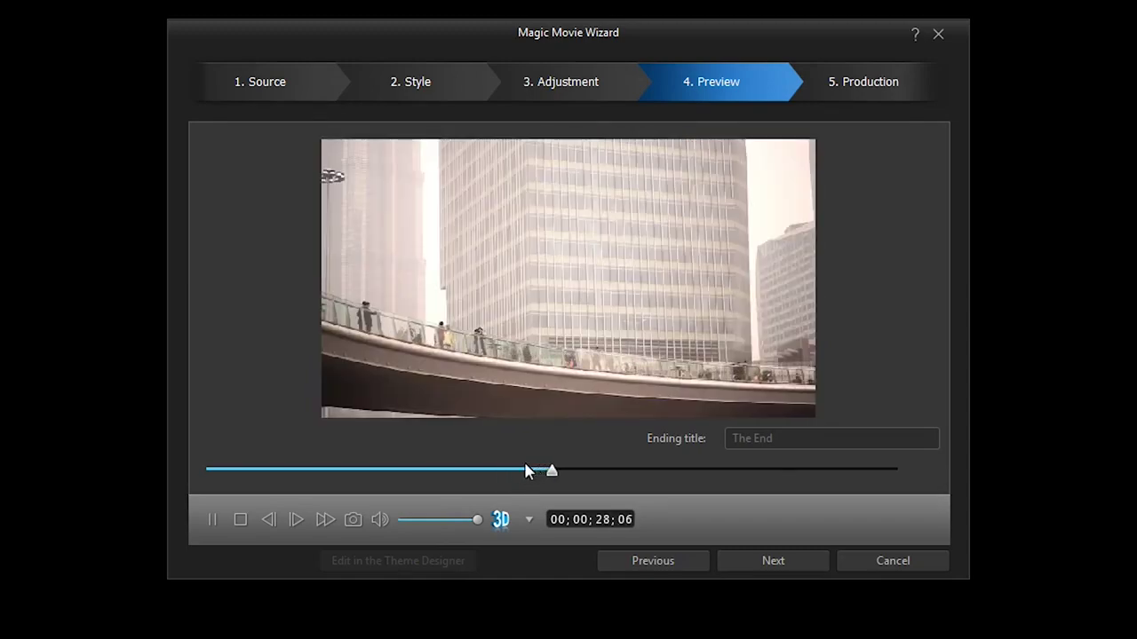
pyautogui.click(241, 519)
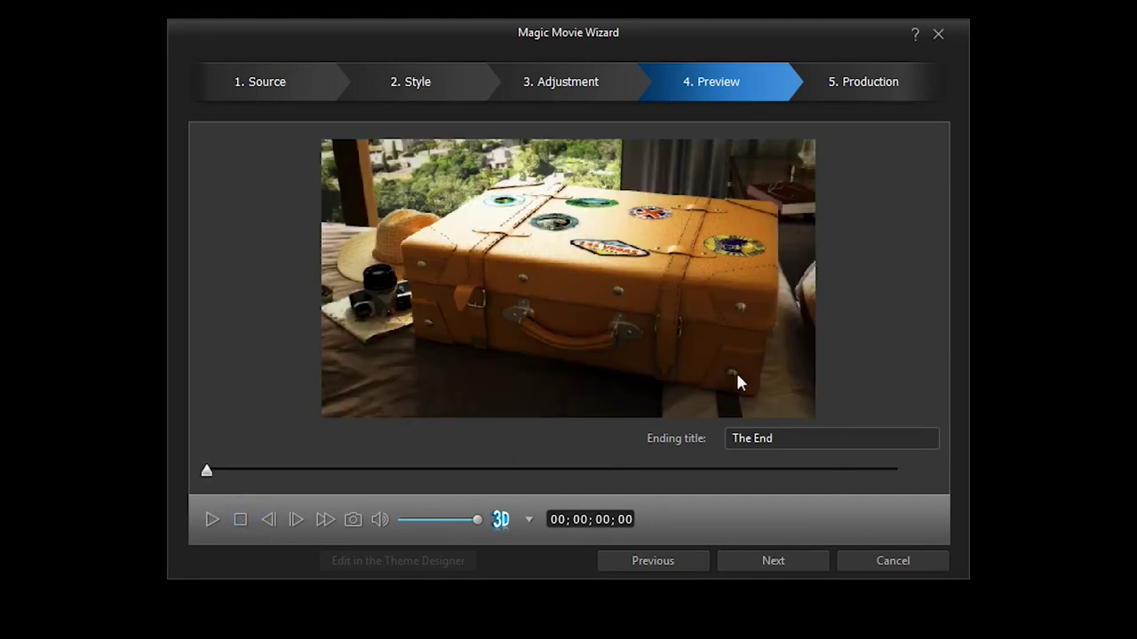
# Revisit the Adjustment and Style pages, return to Preview, and move to Production
pyautogui.click(563, 79)
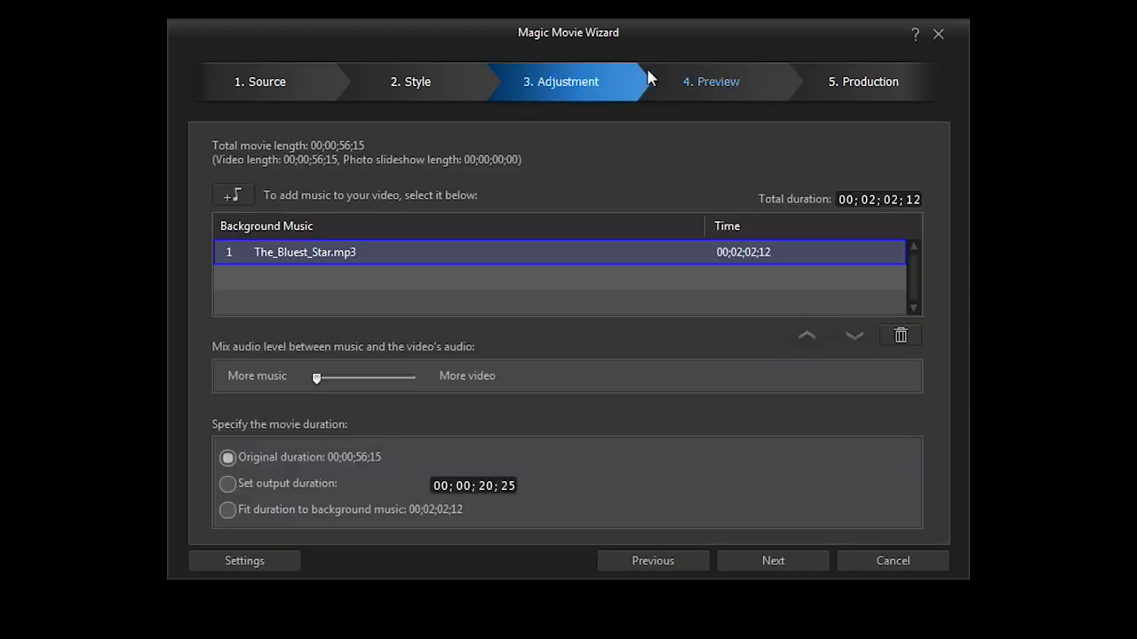
pyautogui.click(440, 86)
pyautogui.click(723, 81)
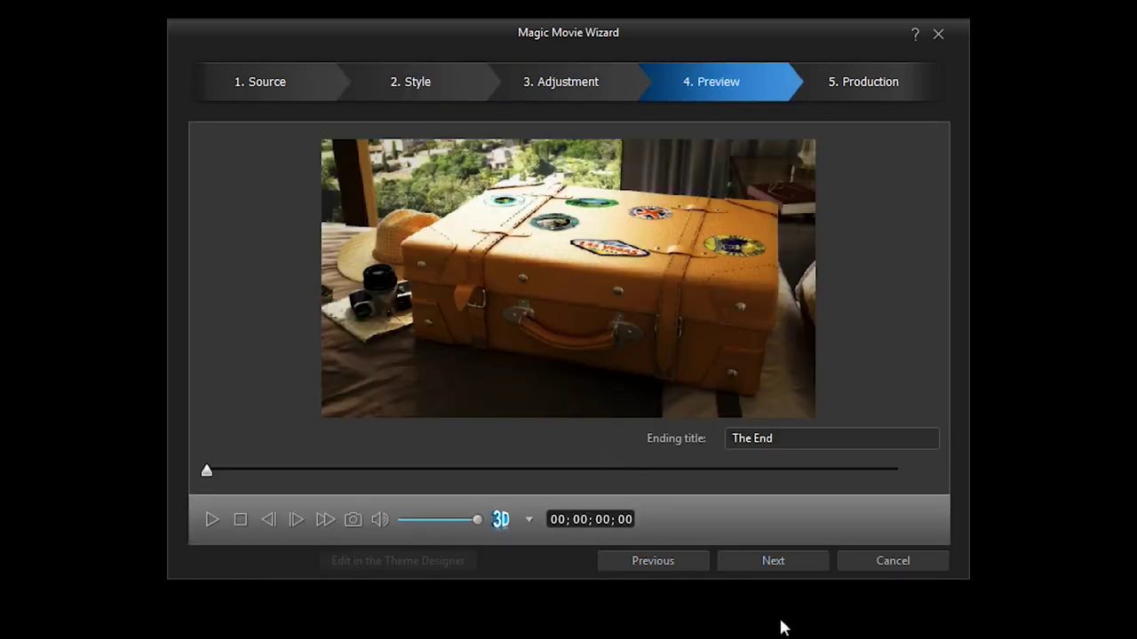
pyautogui.click(771, 561)
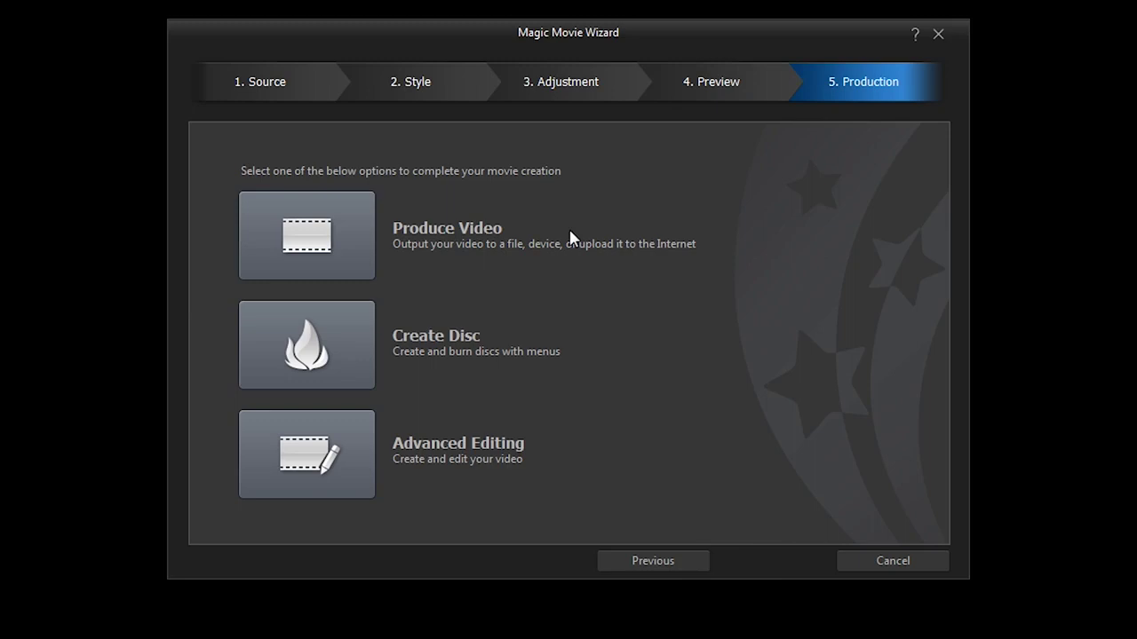
# Choose Produce Video to place the montage's clips and music on the editor timeline
pyautogui.click(323, 229)
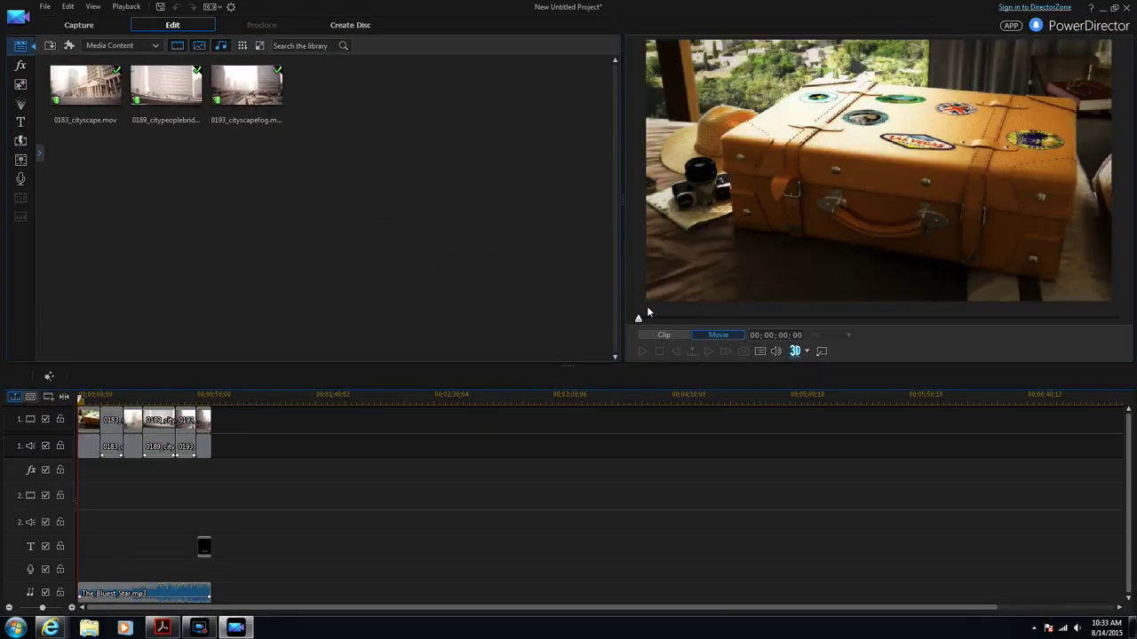
# Browse the Produce page's 3D, Device and Online (YouTube) options, then return to Standard 2D
pyautogui.click(261, 25)
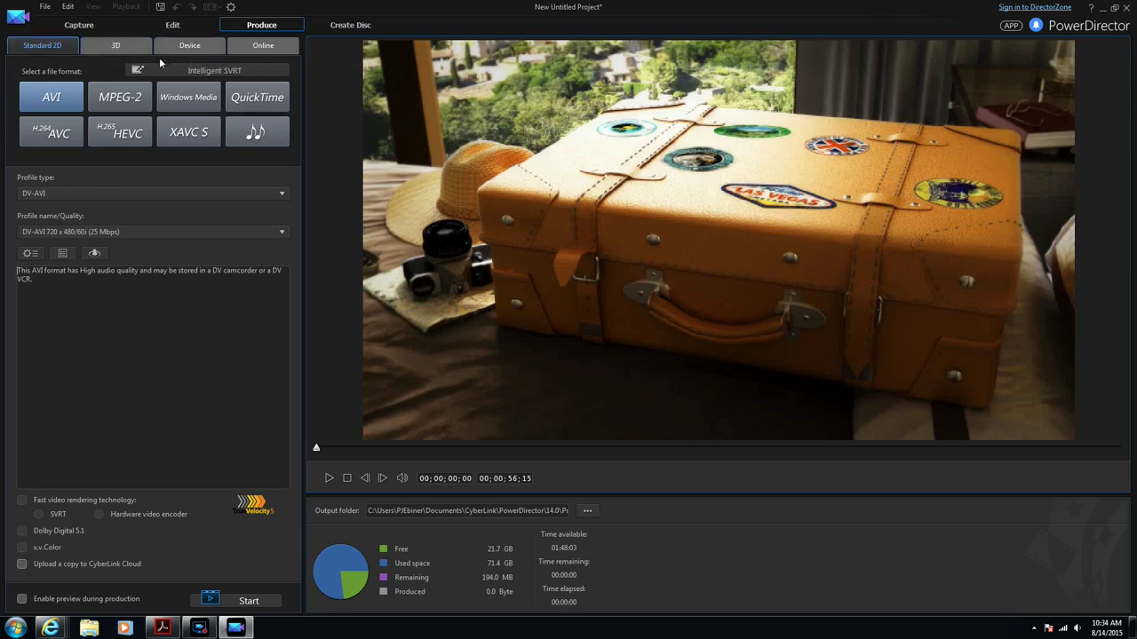
pyautogui.click(113, 50)
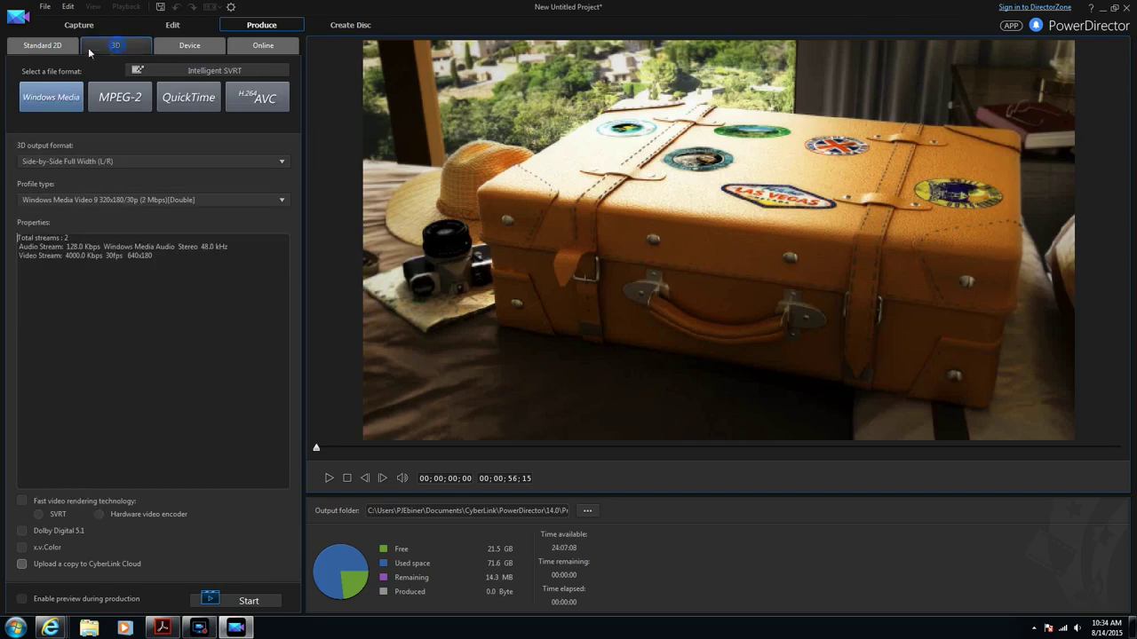
pyautogui.click(199, 49)
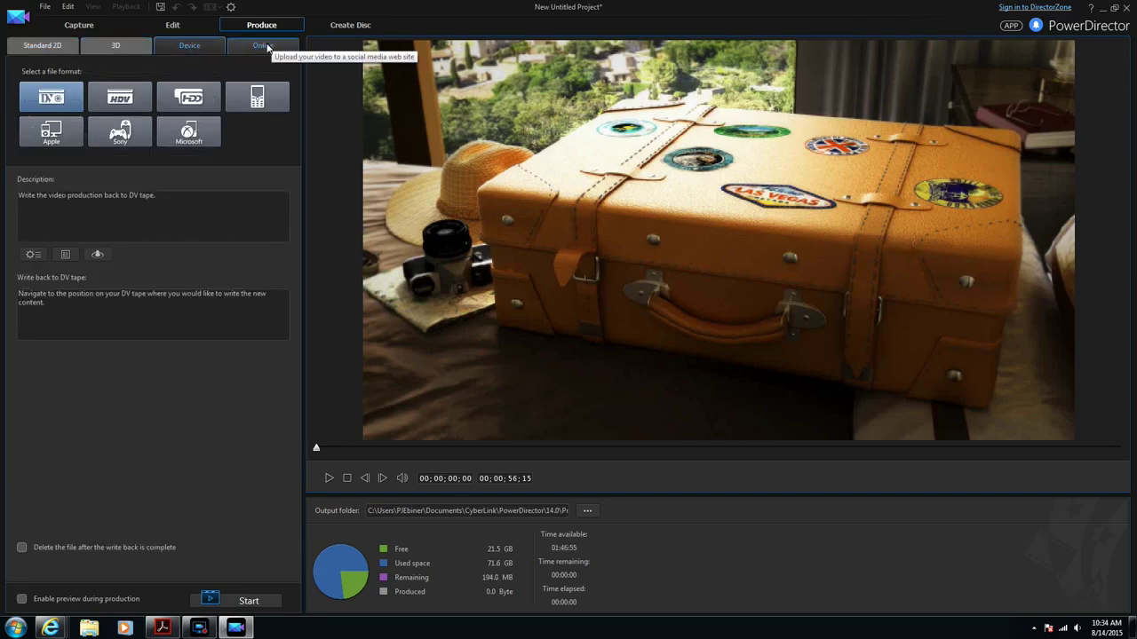
pyautogui.click(264, 47)
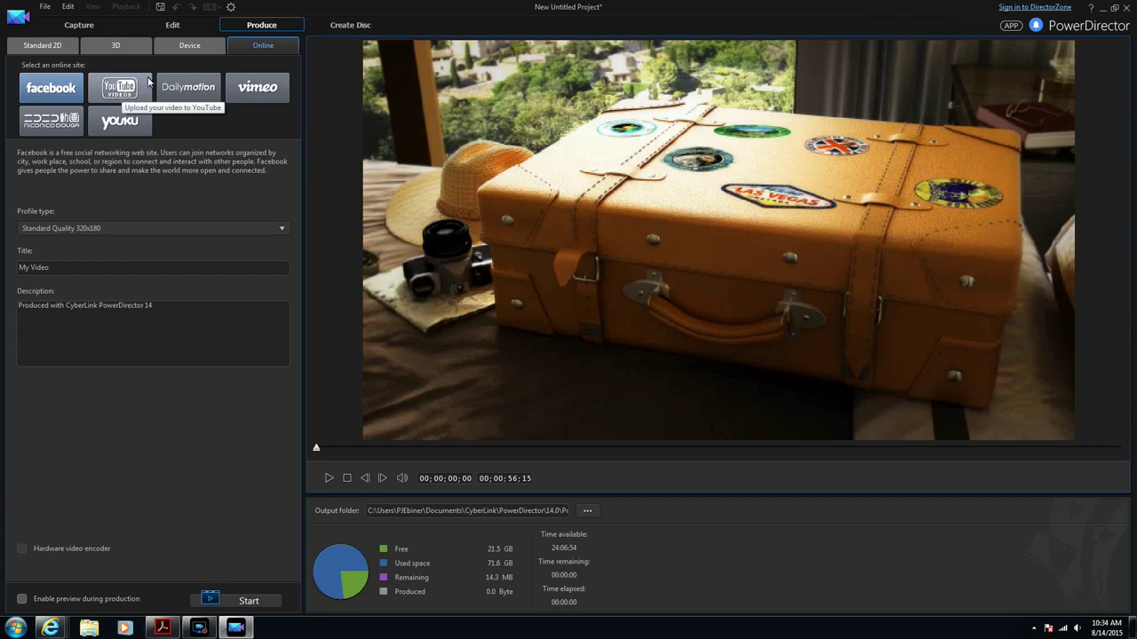
pyautogui.click(139, 87)
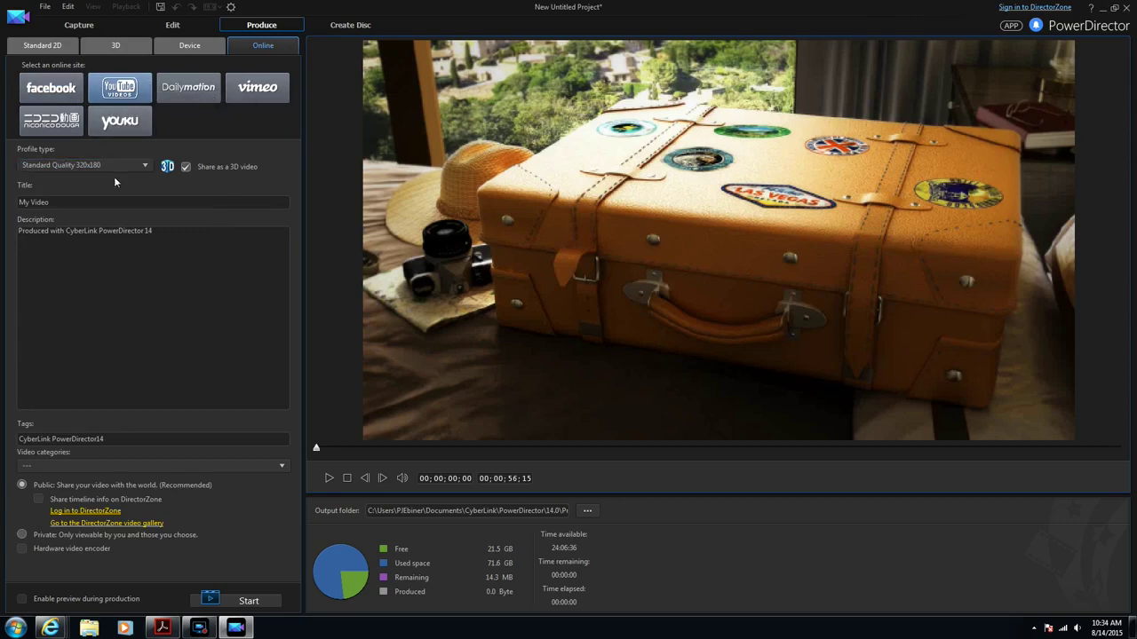
pyautogui.click(48, 47)
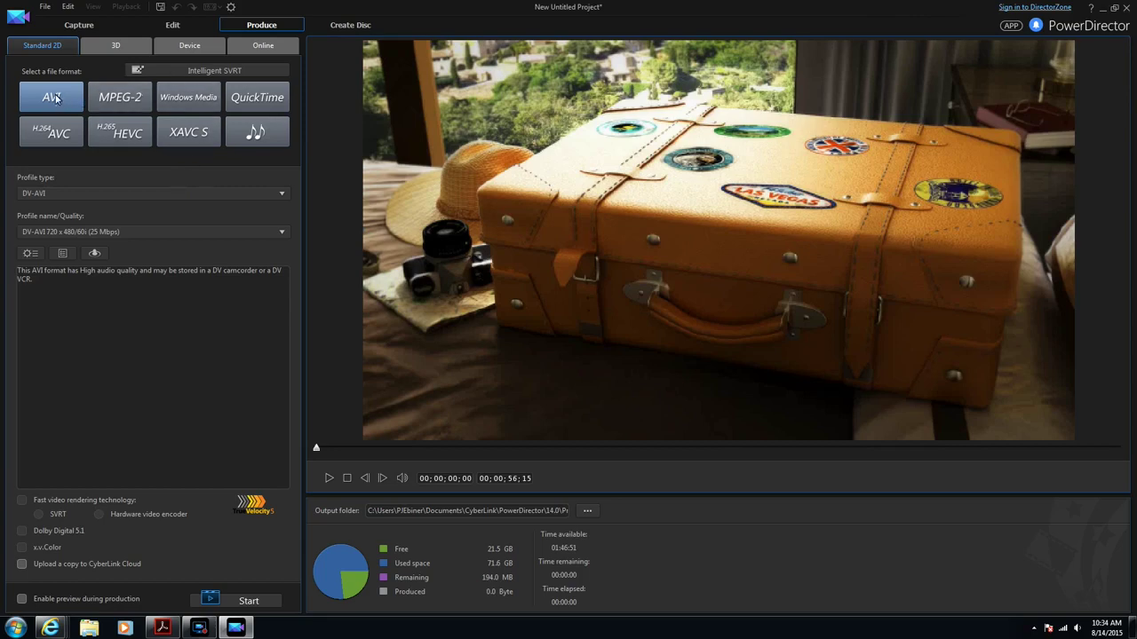
# Select QuickTime output with the Full HD 1920 x 1080/30p (15 Mbps) profile
pyautogui.click(257, 100)
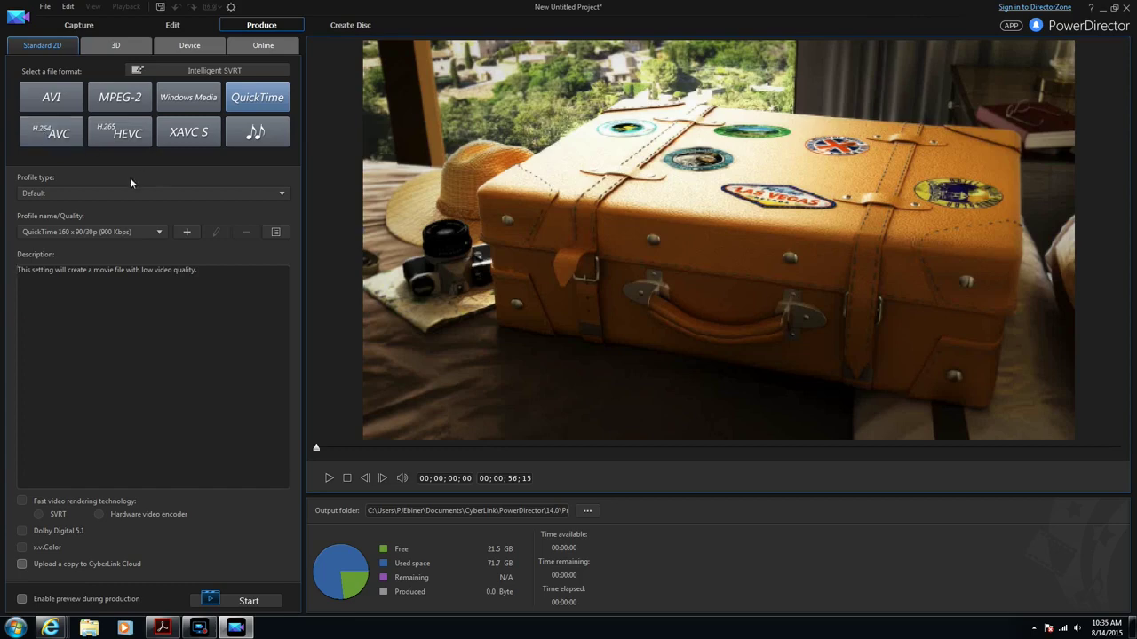
pyautogui.click(92, 235)
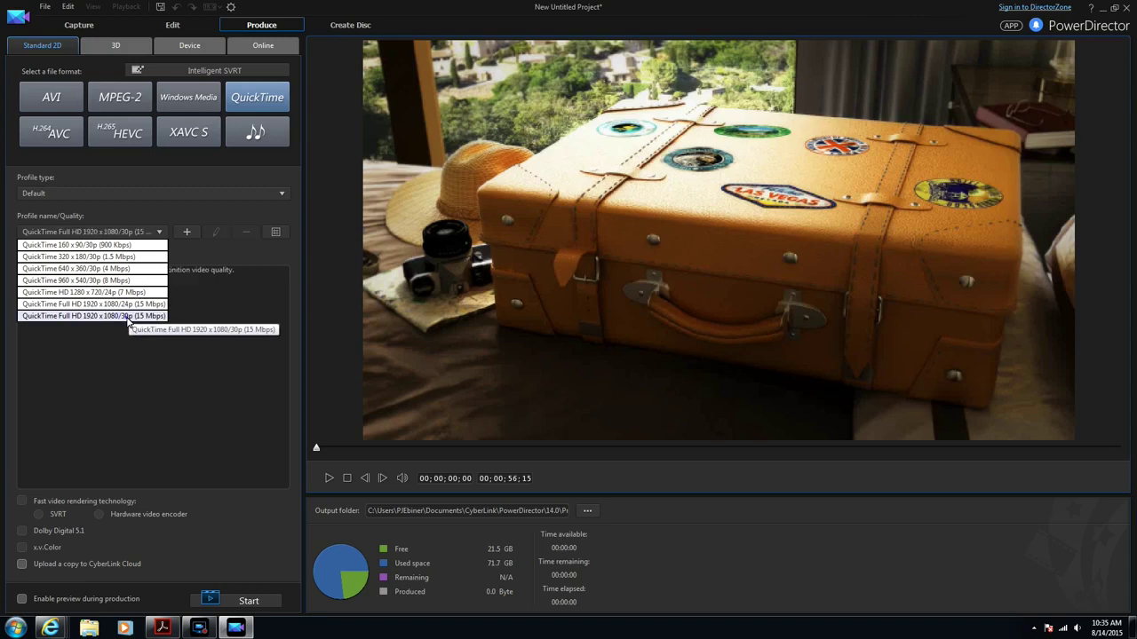
pyautogui.click(128, 317)
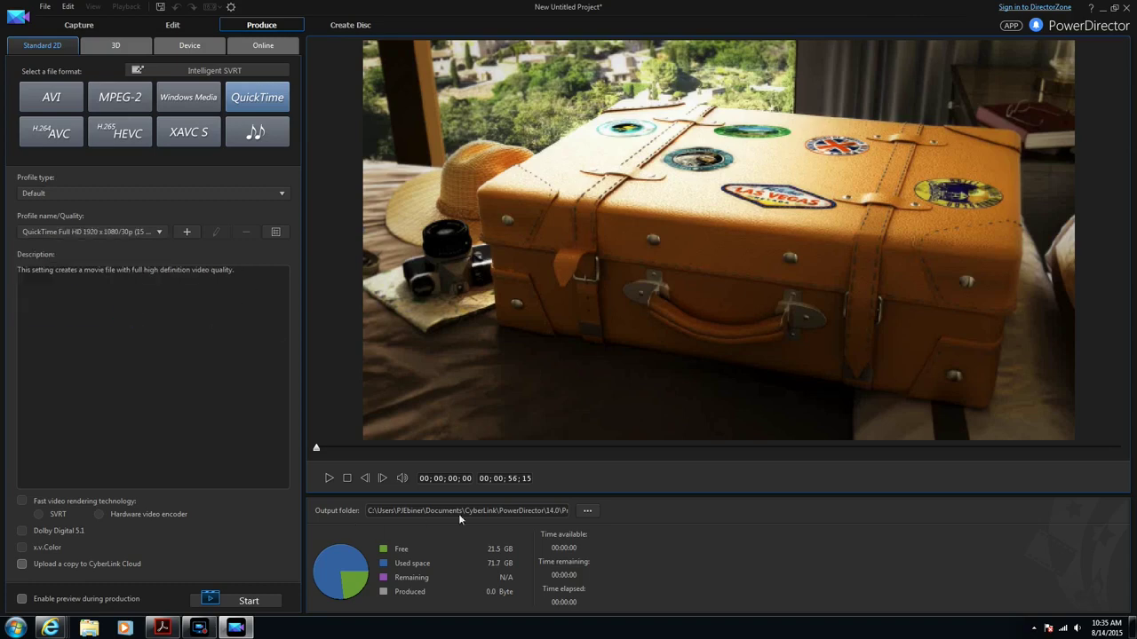
# Render the movie as 'Travel Video' on the Desktop, then minimize PowerDirector
pyautogui.click(589, 511)
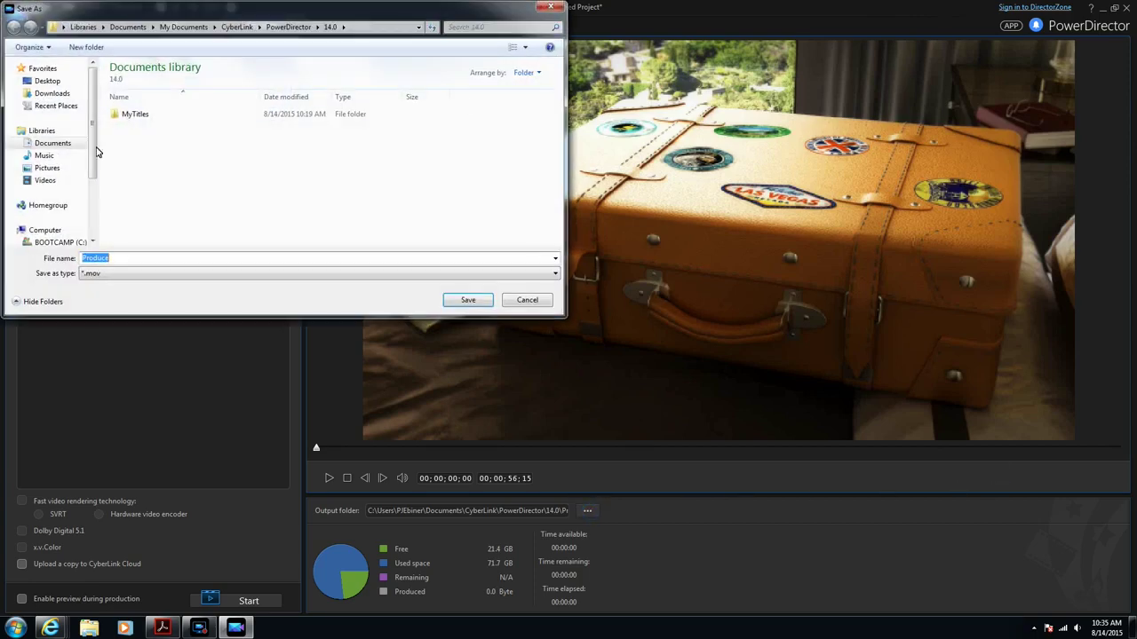
pyautogui.click(39, 82)
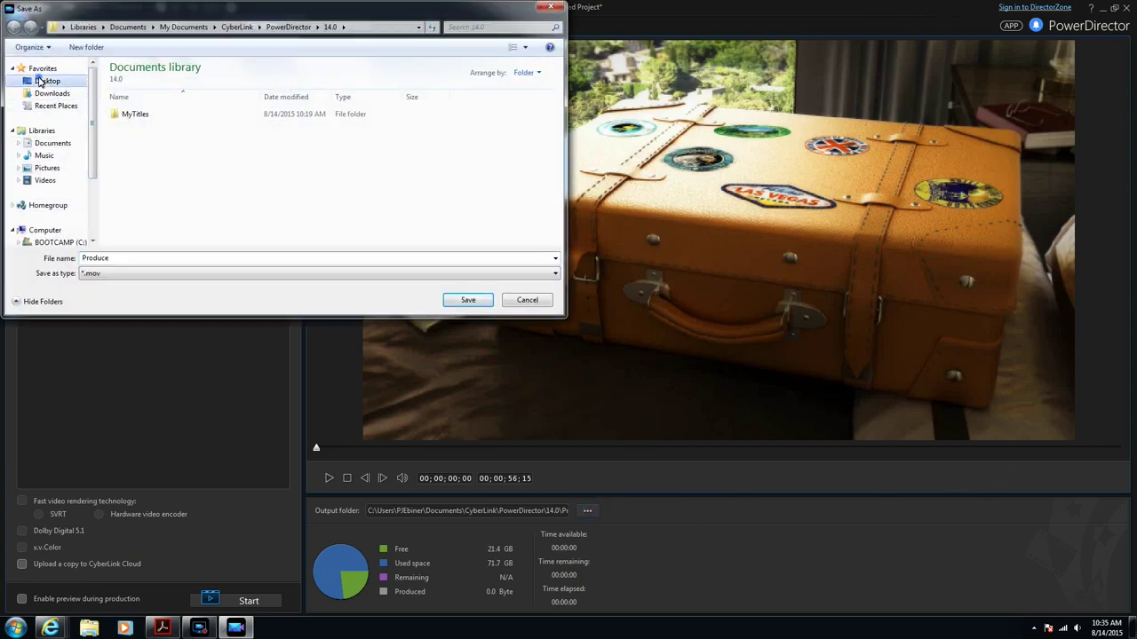
pyautogui.click(147, 259)
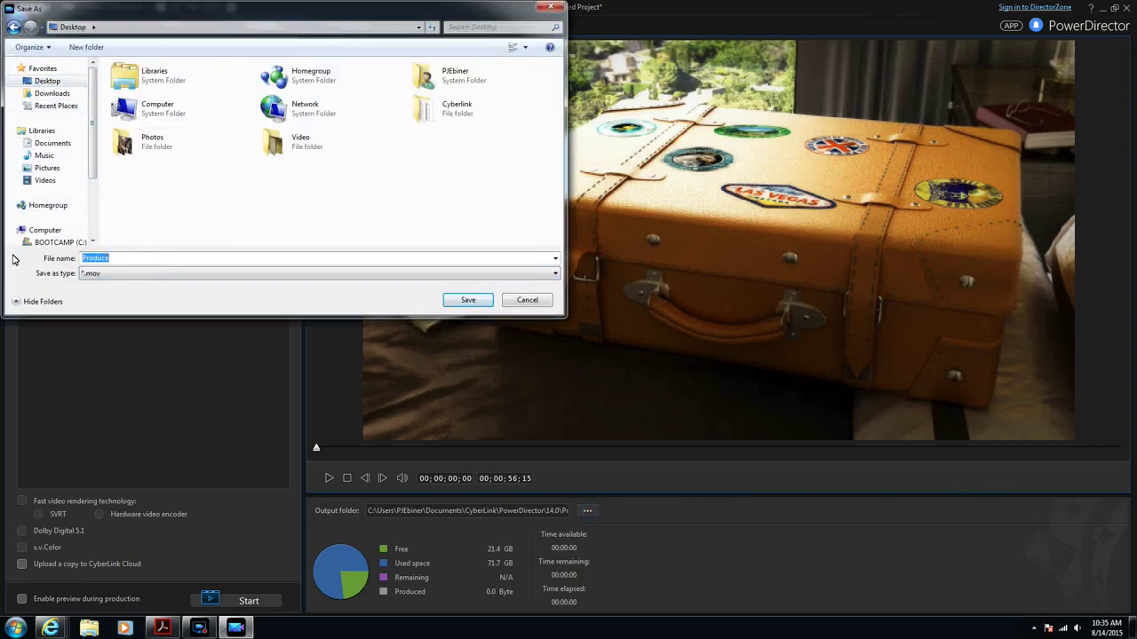
pyautogui.write('Travel Video')
pyautogui.click(468, 300)
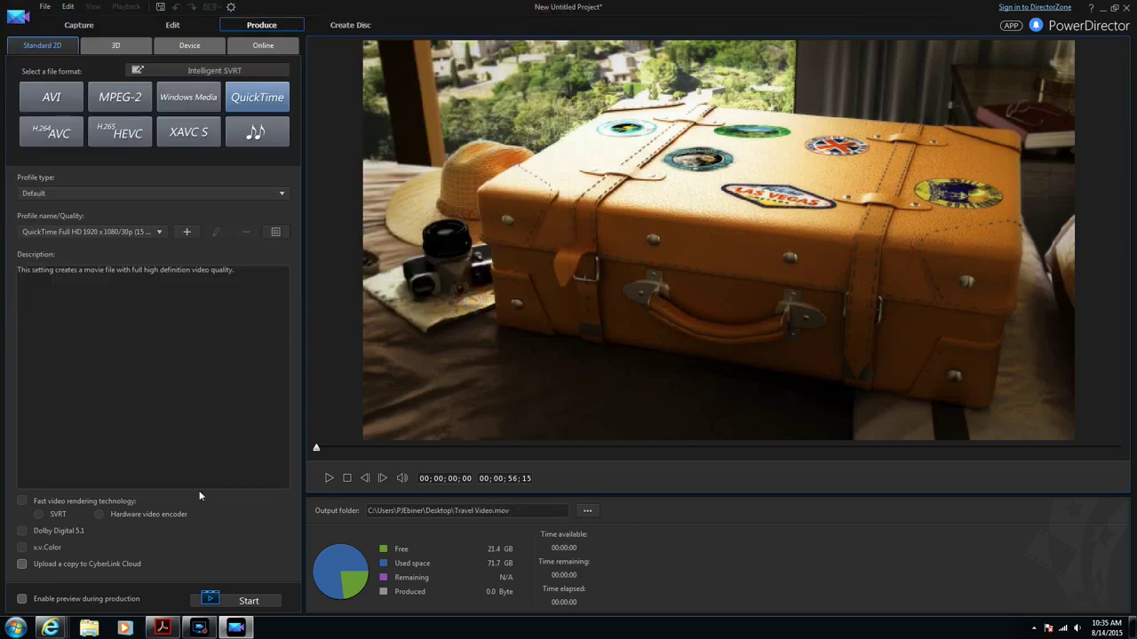
pyautogui.click(249, 602)
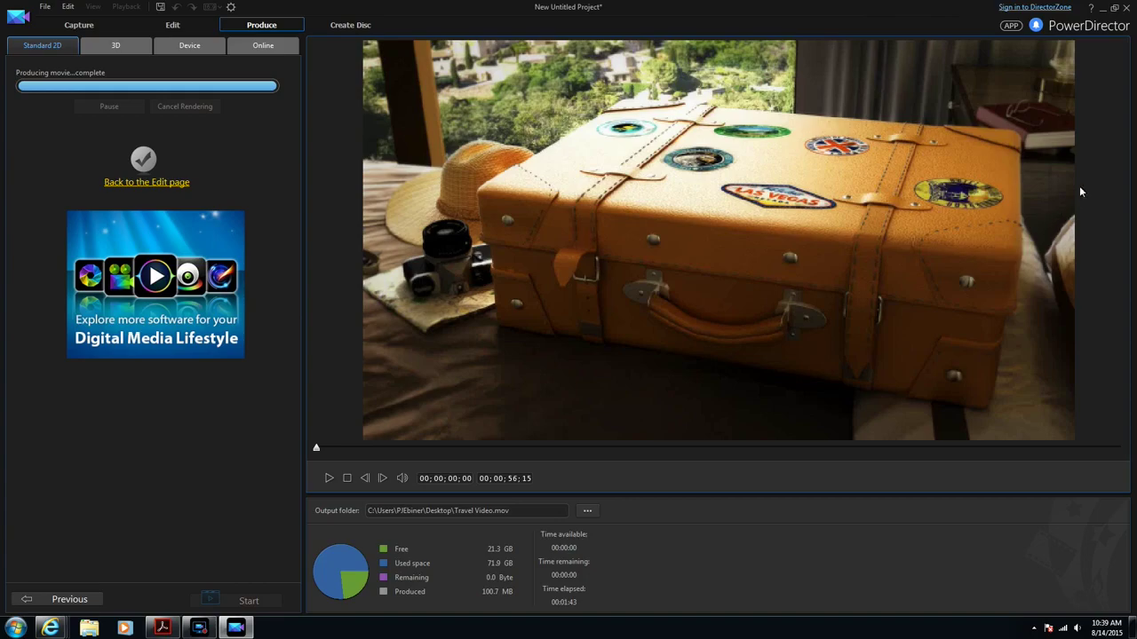
pyautogui.click(1102, 8)
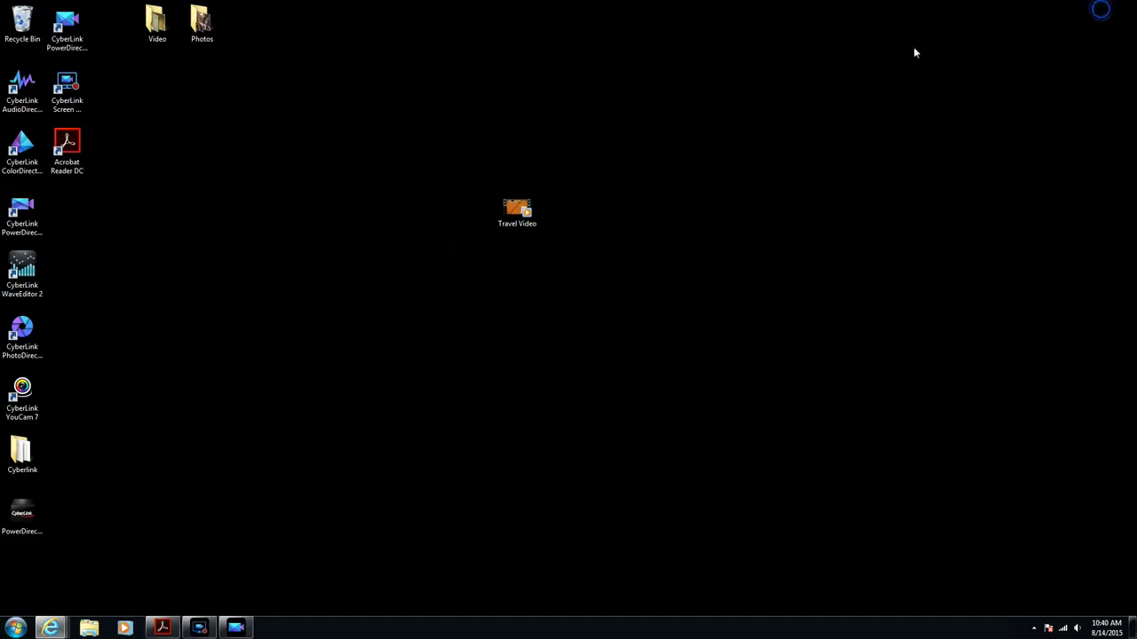
pyautogui.doubleClick(524, 210)
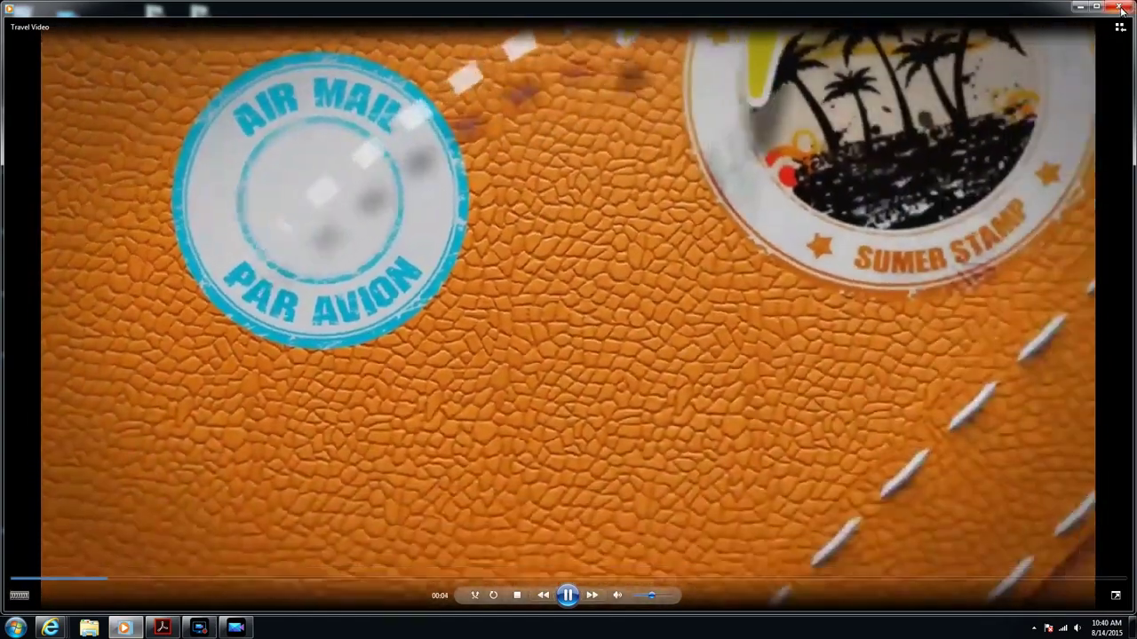
pyautogui.click(1122, 8)
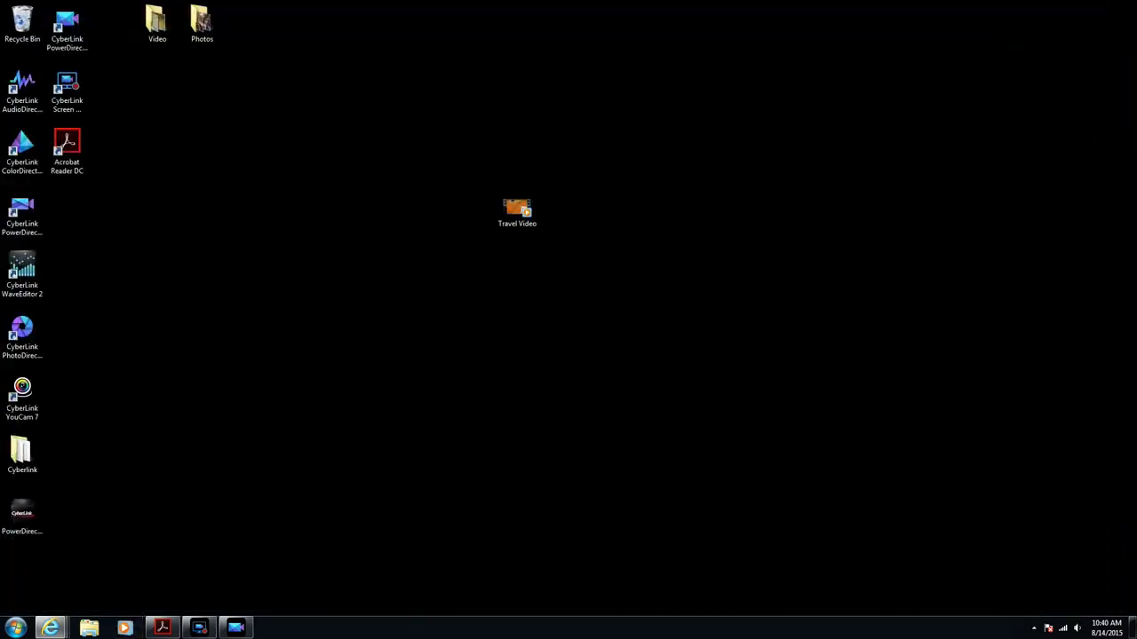